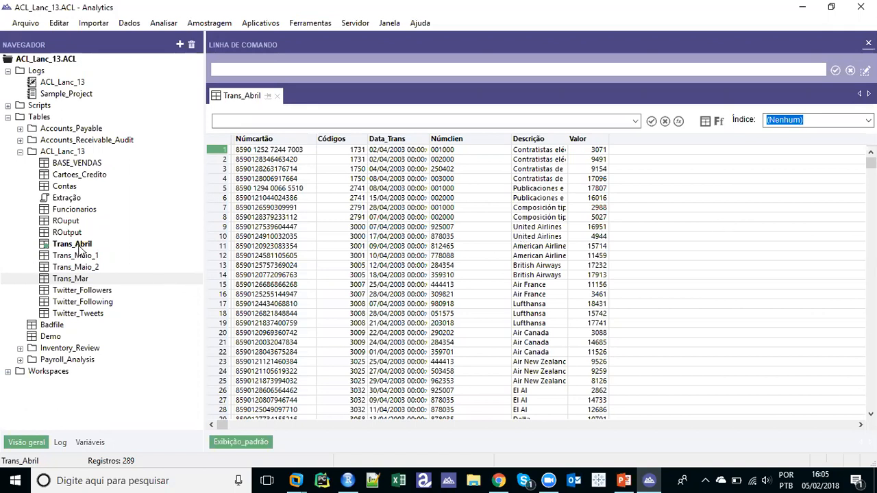
Review the additional Extract options for the Trans_Abril table, including appending to an existing file, without running the extraction
click(75, 245)
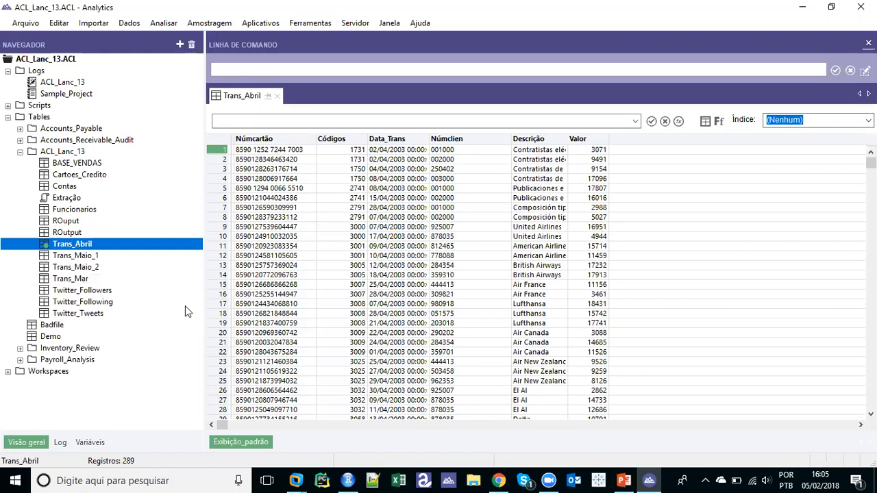
click(130, 23)
click(146, 57)
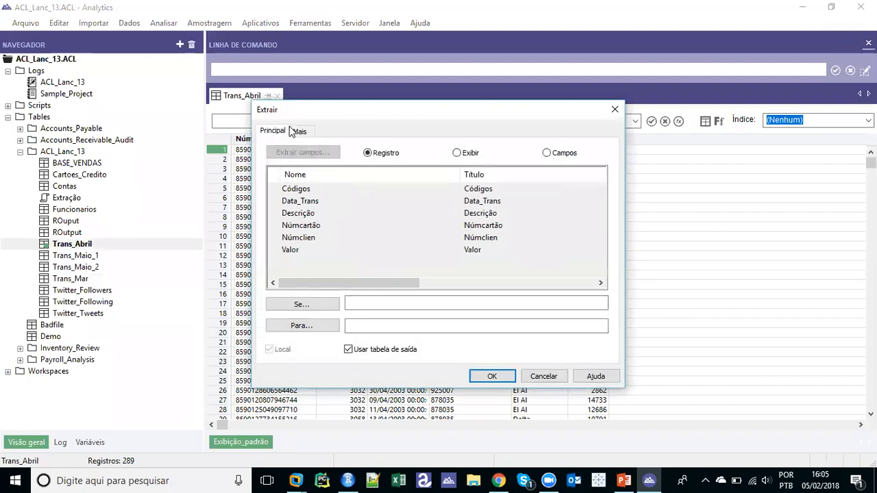
click(301, 131)
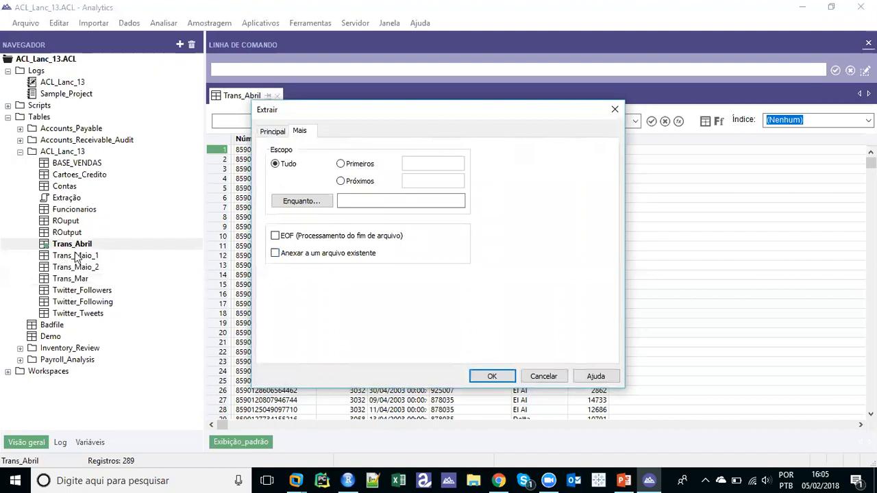
click(551, 375)
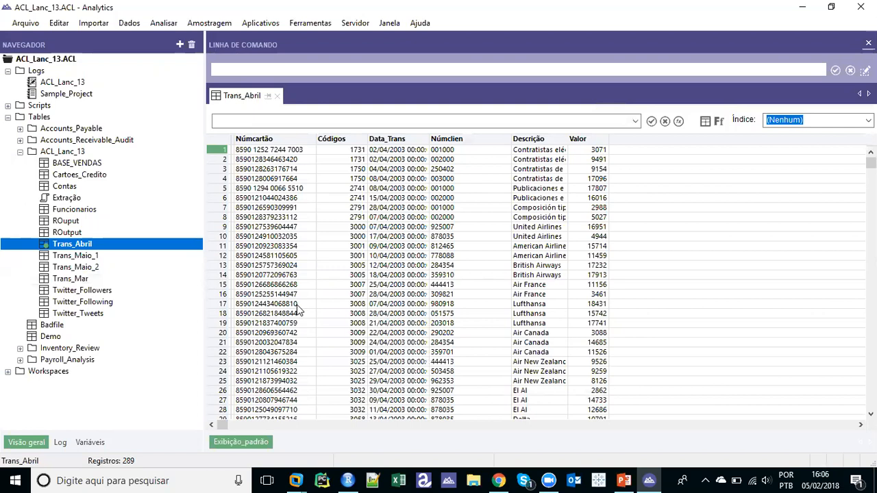
Inspect the Valor and Númcartão columns of Trans_Abril and recheck the Extract scope options without extracting
click(584, 141)
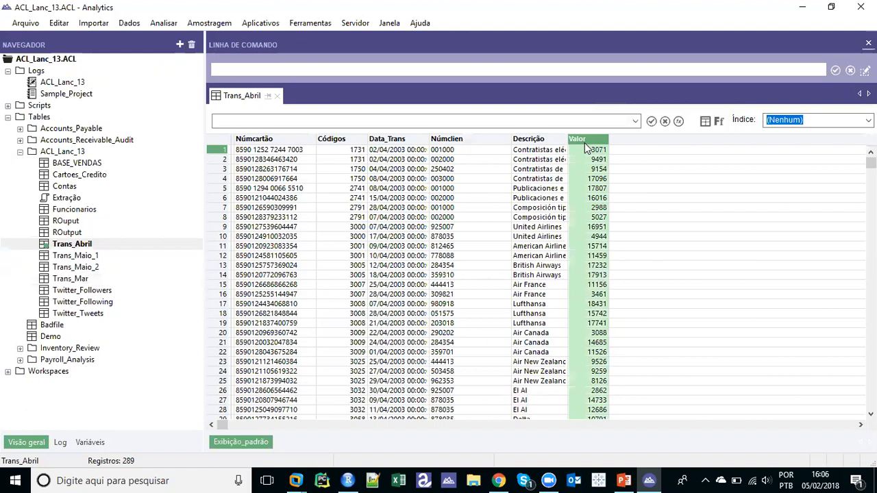
click(286, 138)
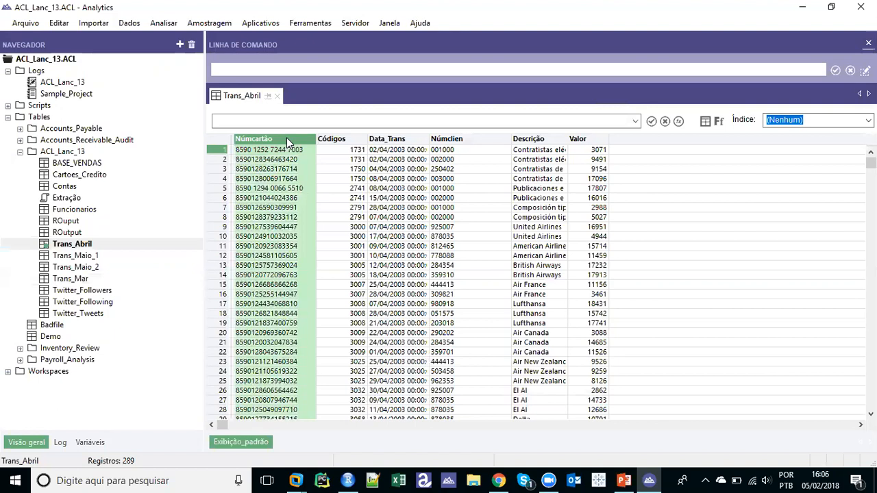
click(129, 22)
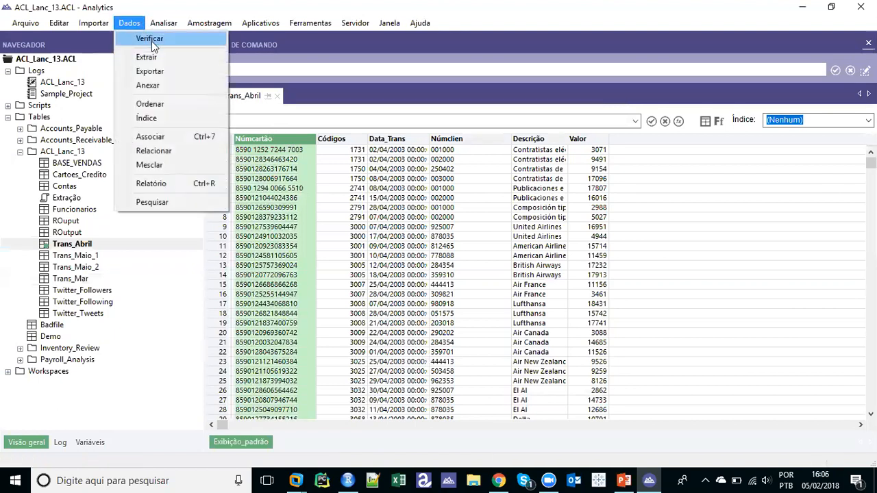
click(162, 59)
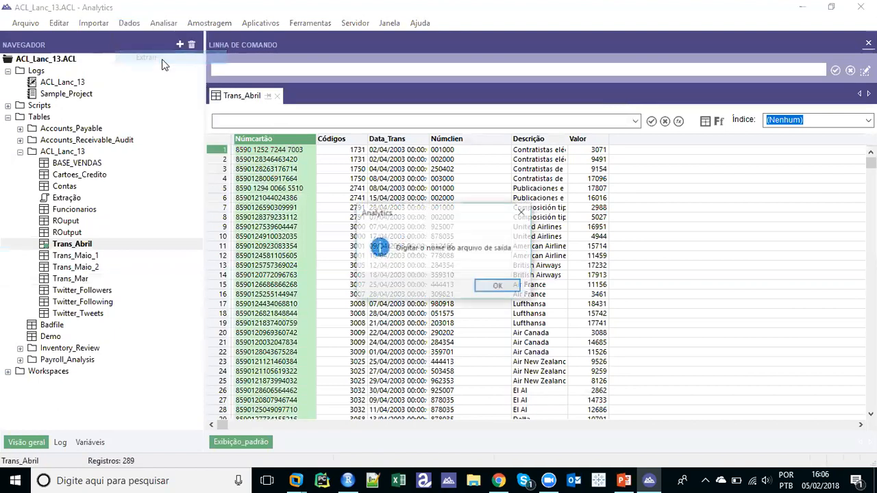
click(497, 285)
click(299, 132)
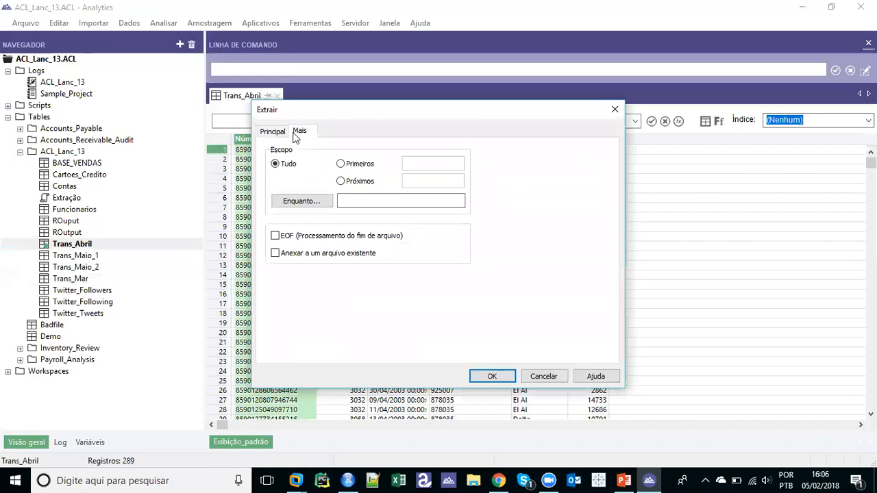
click(543, 377)
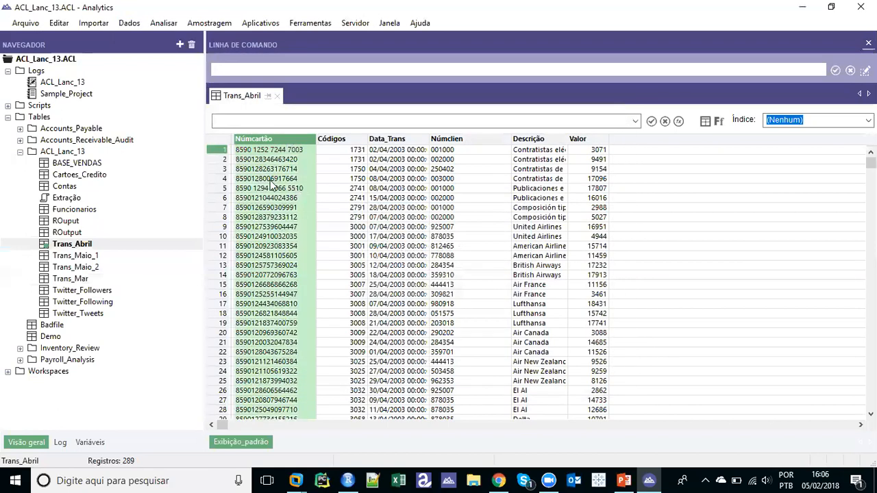
click(270, 179)
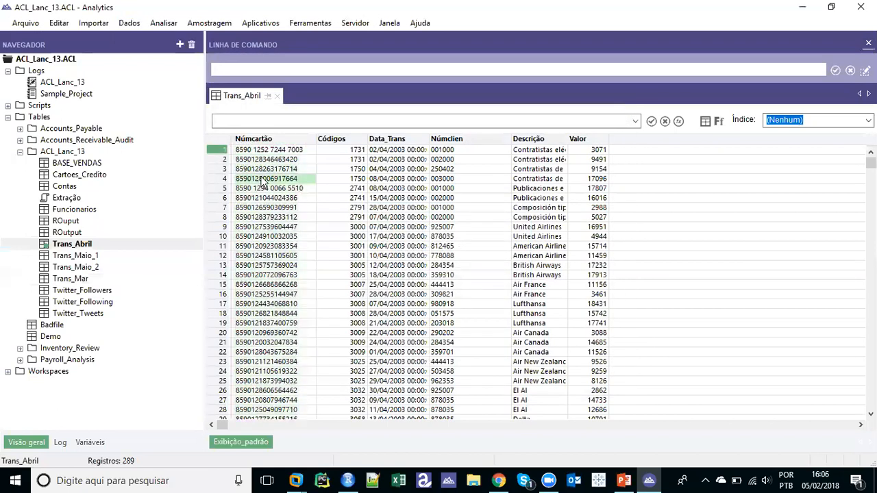
Examine the Trans_Abril fields one after another, from Númcartão through Códigos, Data_Trans and Númclien to Descrição
click(127, 25)
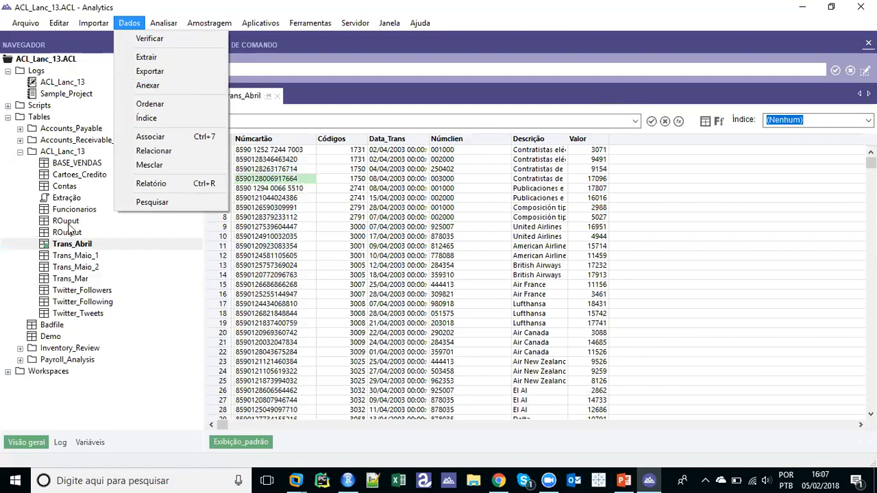
click(277, 188)
click(283, 216)
click(269, 285)
click(269, 139)
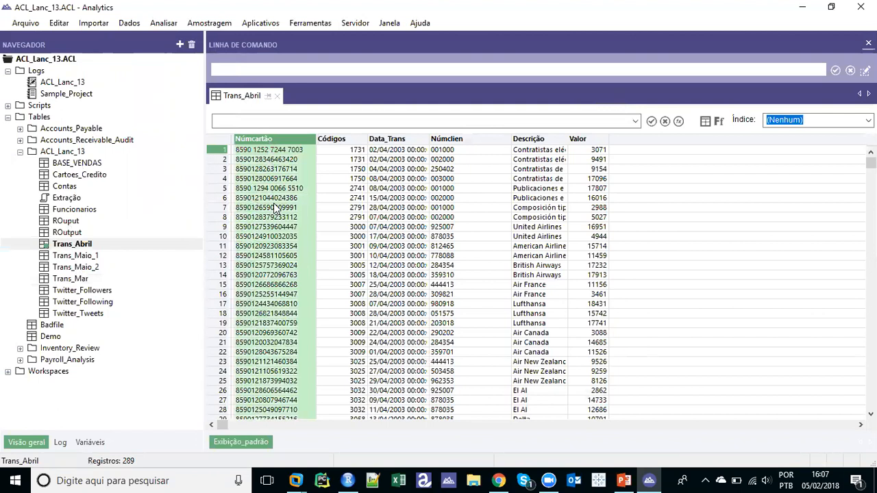
click(71, 248)
click(322, 141)
click(380, 140)
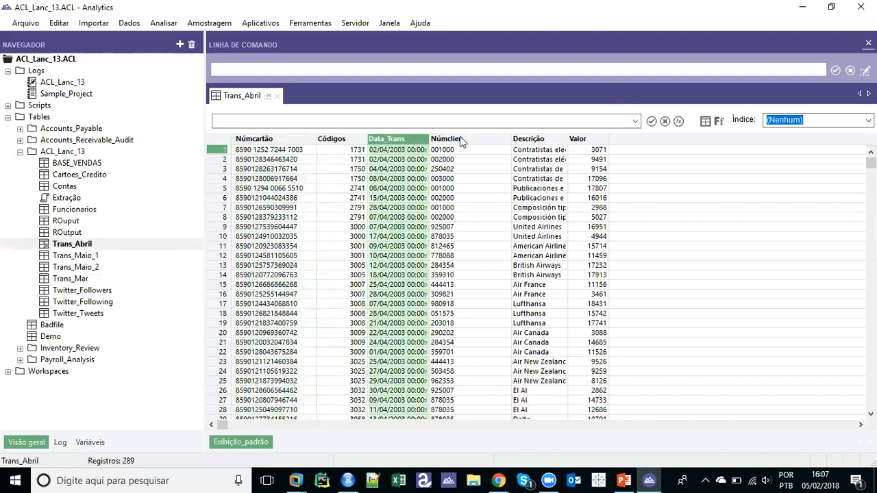
click(434, 139)
click(532, 140)
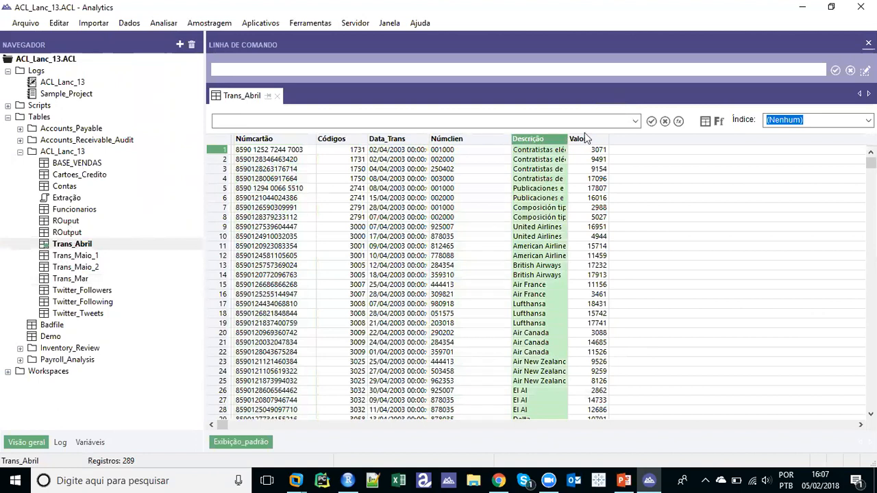
View the Trans_Maio_1, Trans_Maio_2 and Trans_Mar tables in turn to compare their columns, checking Trans_Mar for a Valor field
click(90, 258)
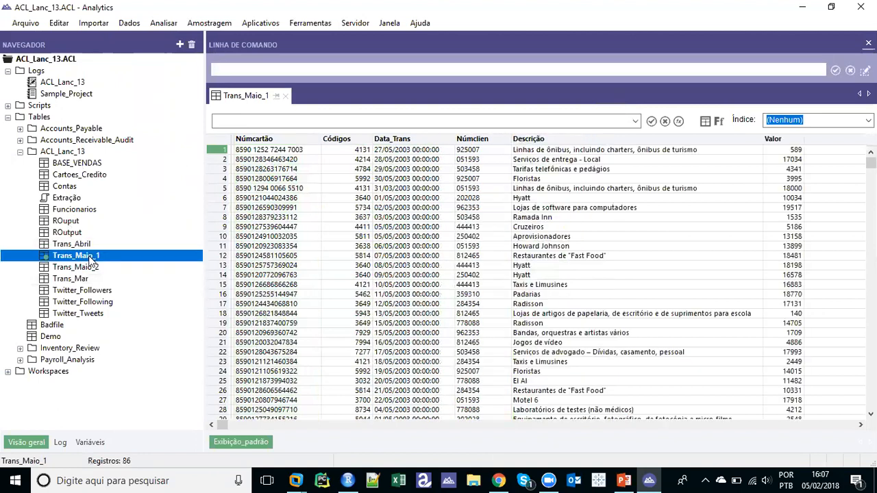
click(90, 269)
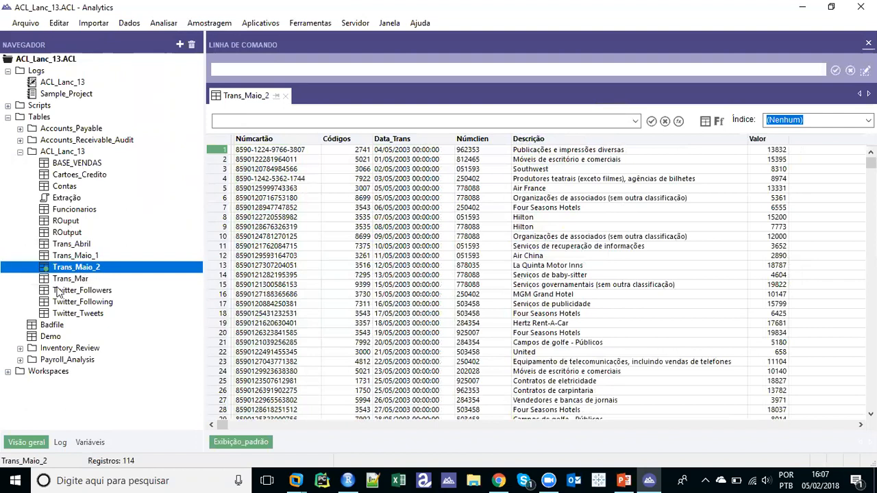
click(81, 281)
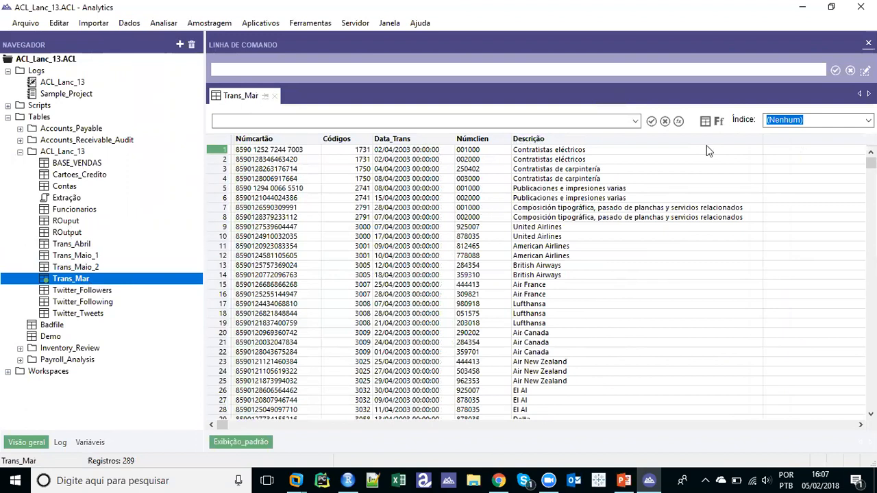
click(774, 144)
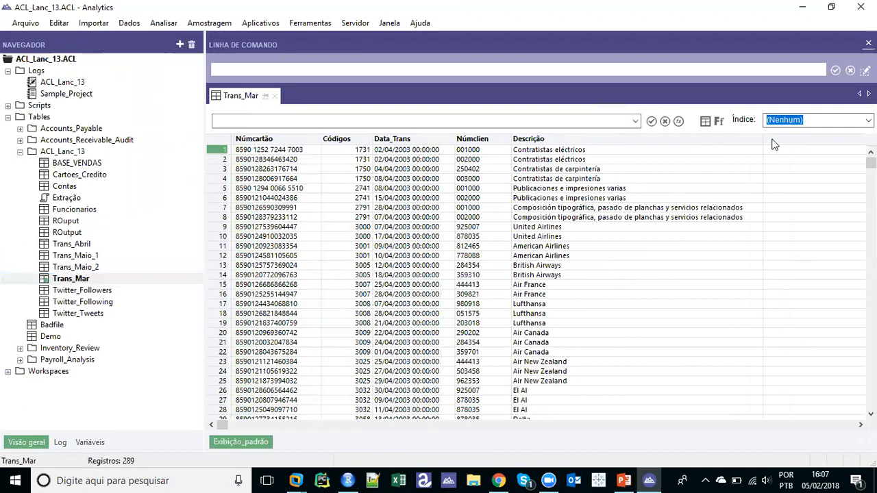
Start an Append (Anexar) from Trans_Abril and add Trans_Abril, Trans_Maio_1, Trans_Maio_2 and Trans_Mar as the tables to combine
double_click(75, 246)
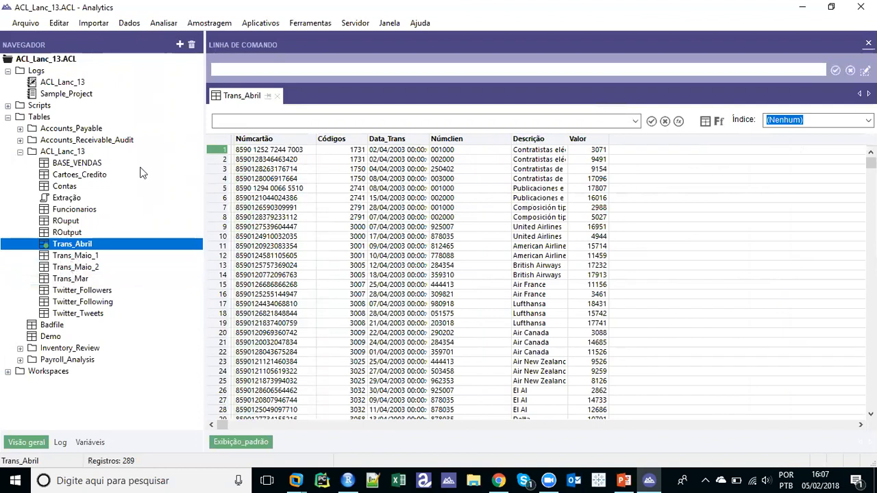
click(133, 24)
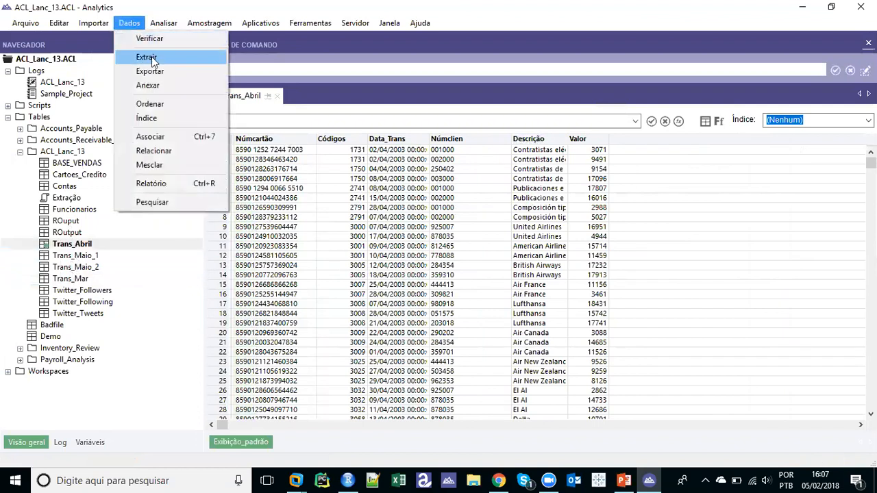
click(164, 85)
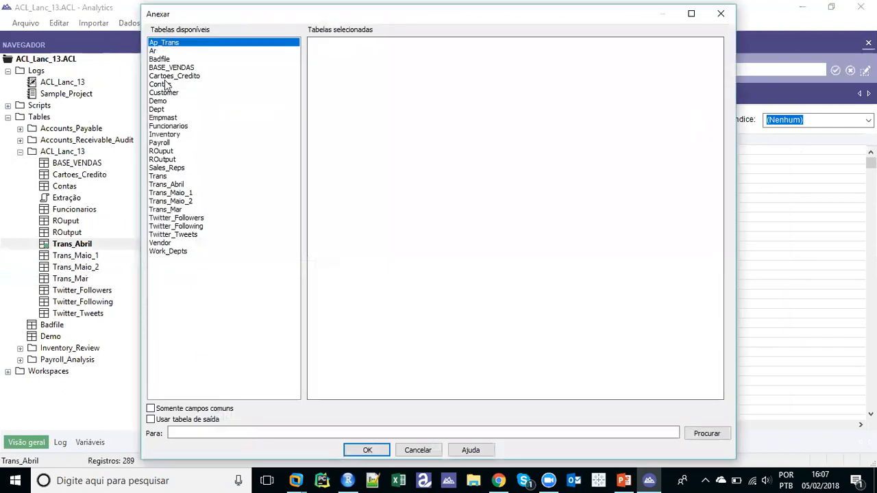
double_click(165, 185)
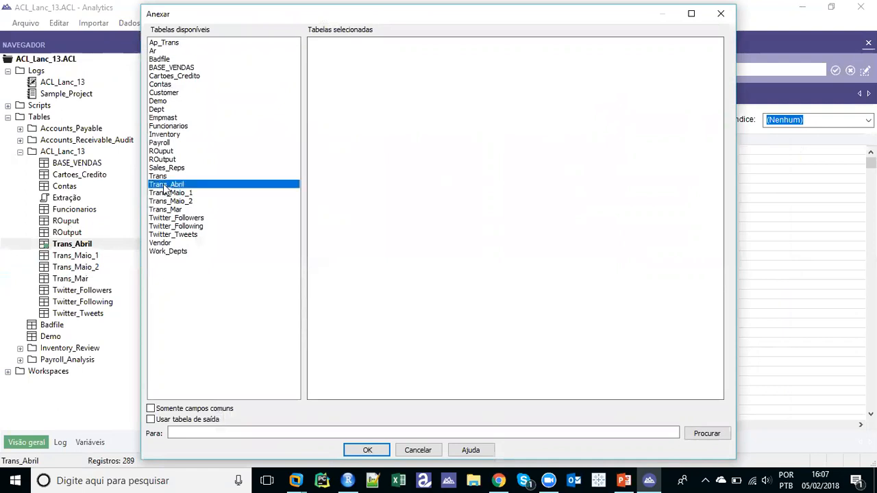
double_click(168, 193)
double_click(170, 201)
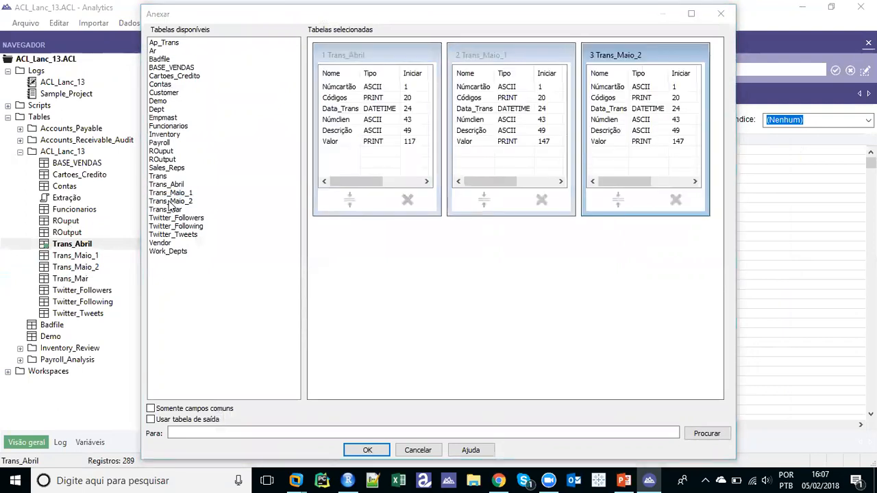
double_click(164, 209)
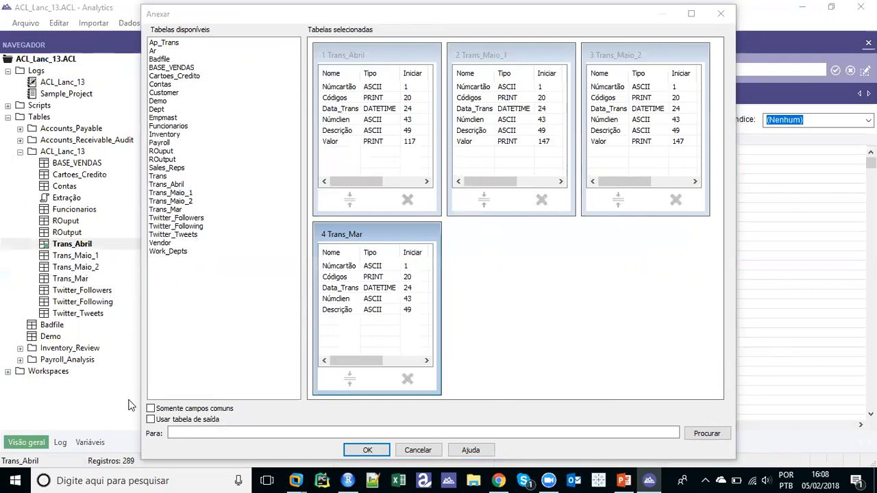
Try limiting the append to common fields only, clear that option, and compare Trans_Abril's Valor field with Trans_Mar's field list
click(150, 409)
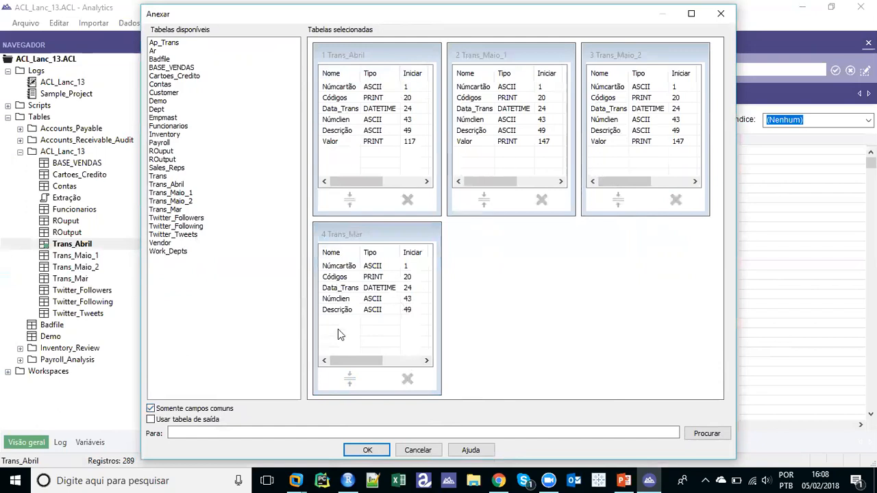
click(150, 409)
click(331, 142)
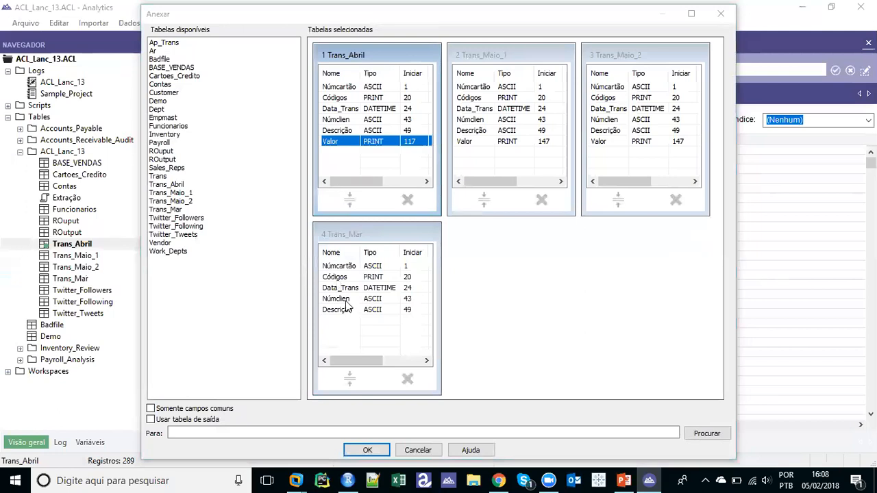
click(355, 327)
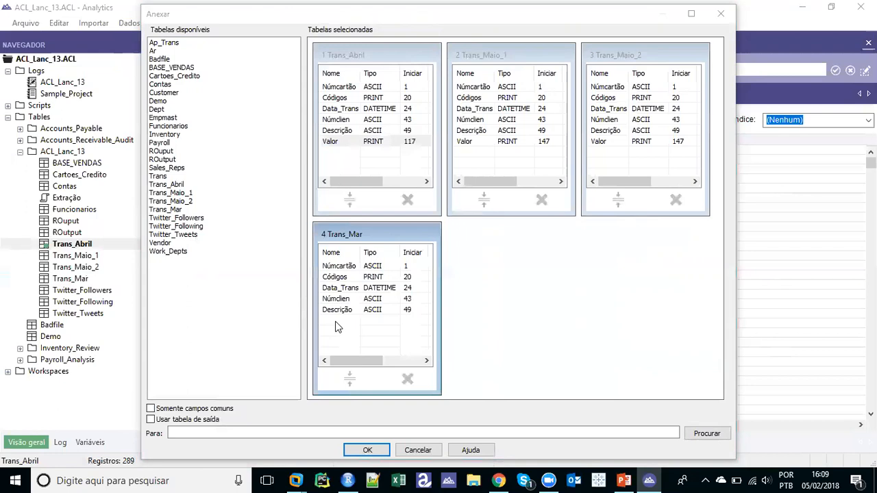
Name the append output table Consolidado and run the append
click(222, 430)
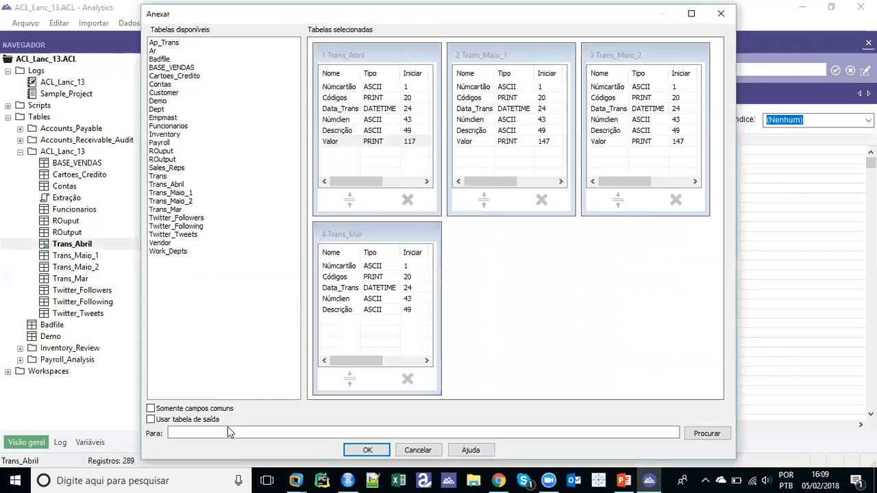
text(C)
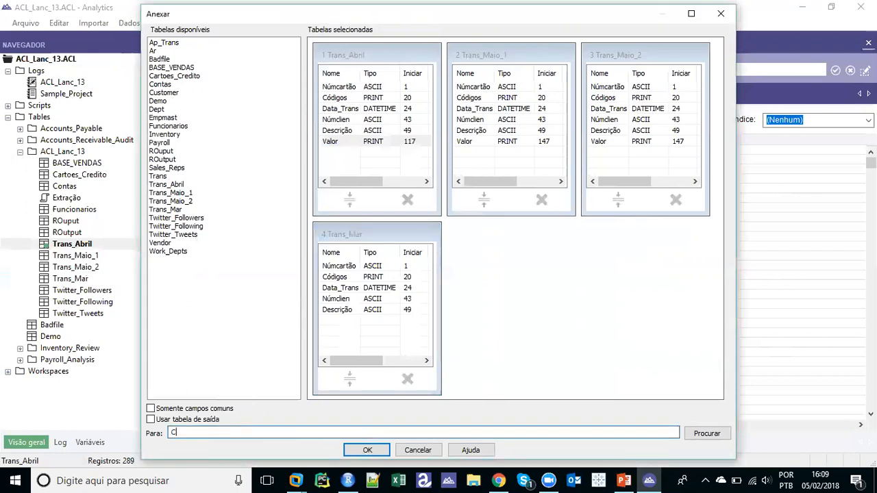
text(onsolidado)
key(Return)
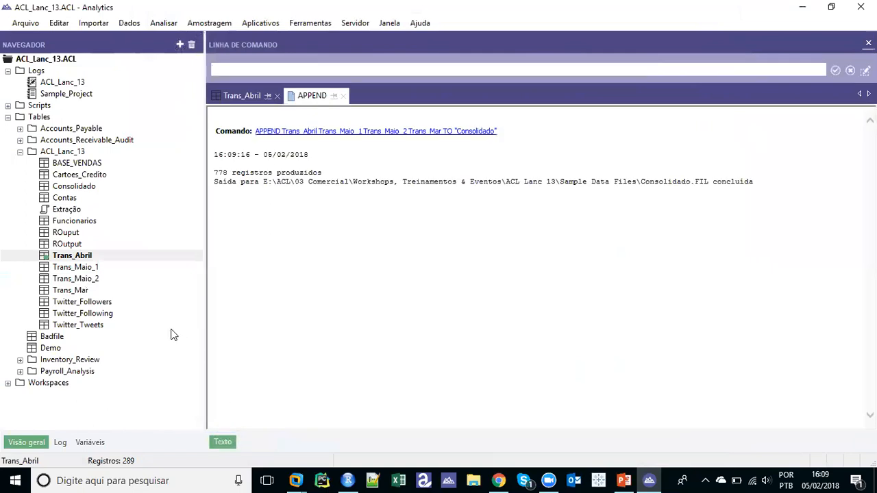
Open the Consolidado table and examine its records through to the end, checking the Valor column for the Trans_Mar rows and the final blank rows
double_click(88, 192)
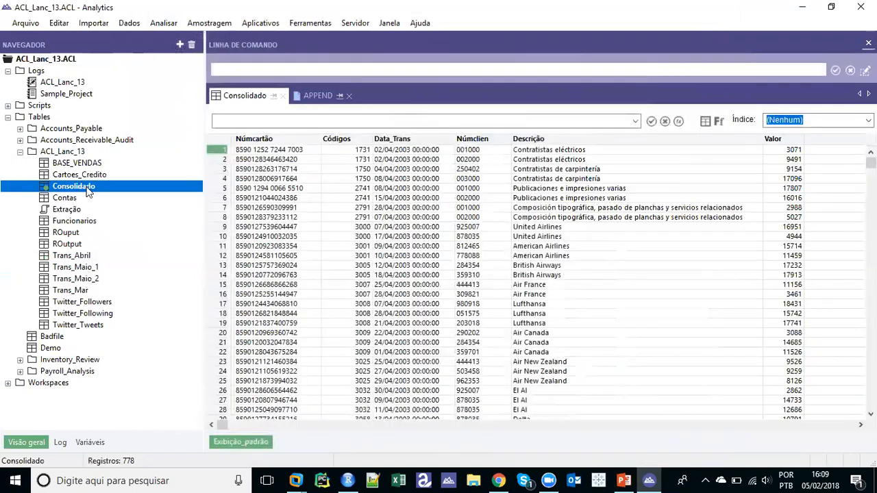
drag(871, 163, 871, 321)
drag(255, 172, 777, 392)
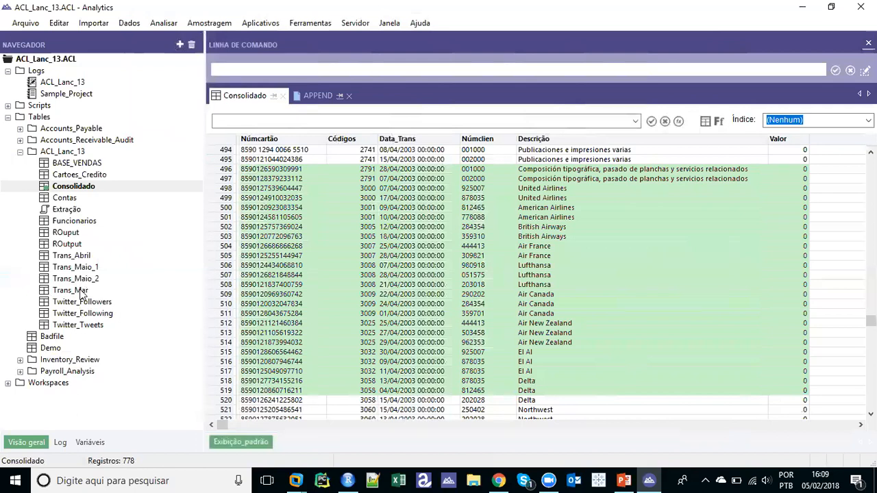
drag(780, 163, 789, 300)
drag(870, 320, 871, 403)
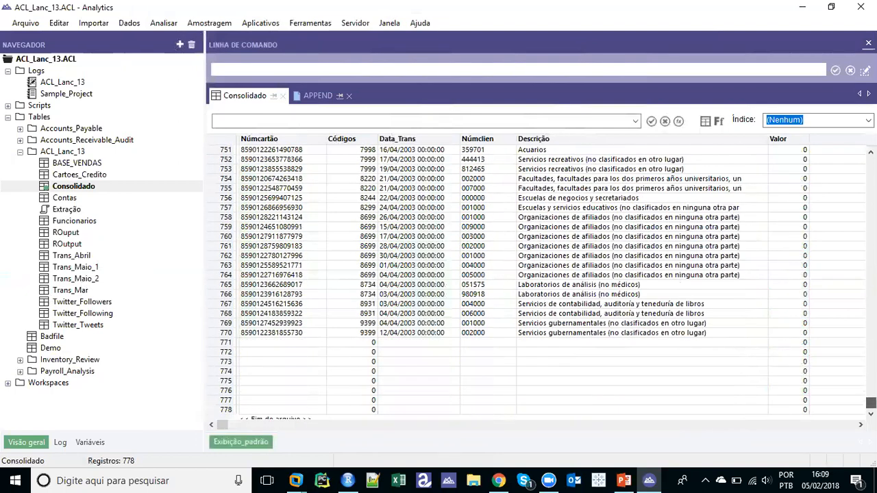
drag(279, 342, 608, 405)
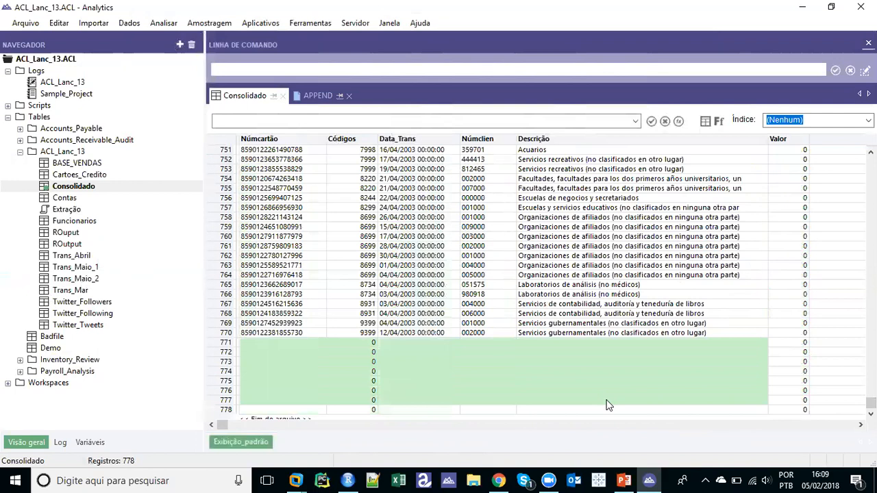
Highlight the source tables Trans_Abril and Trans_Maio_1 in the project tree and return to the early records of Consolidado
click(60, 257)
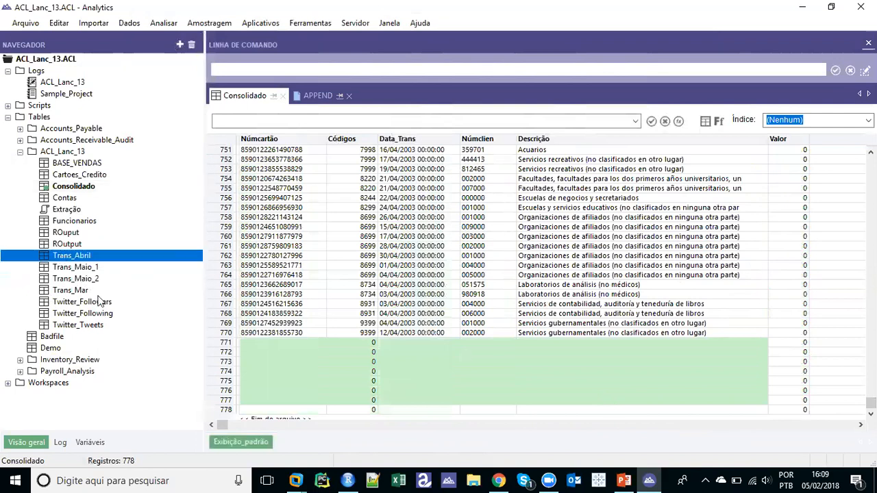
key(shift+Down)
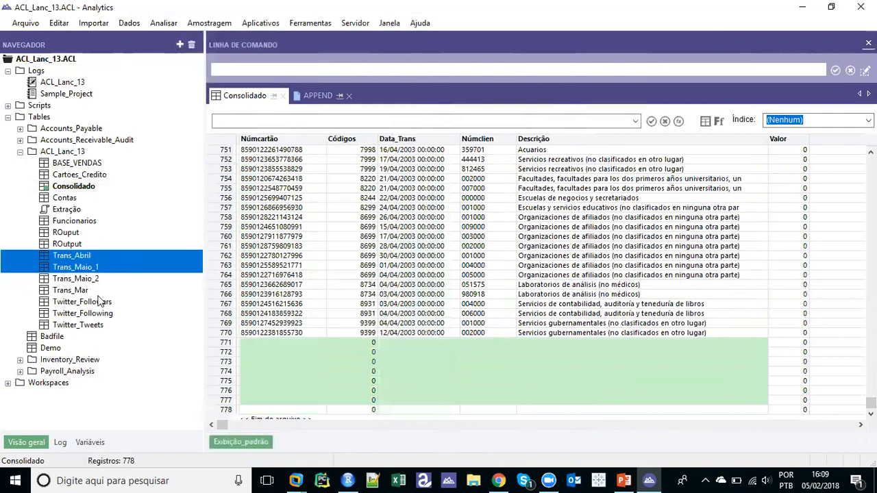
key(shift+Down)
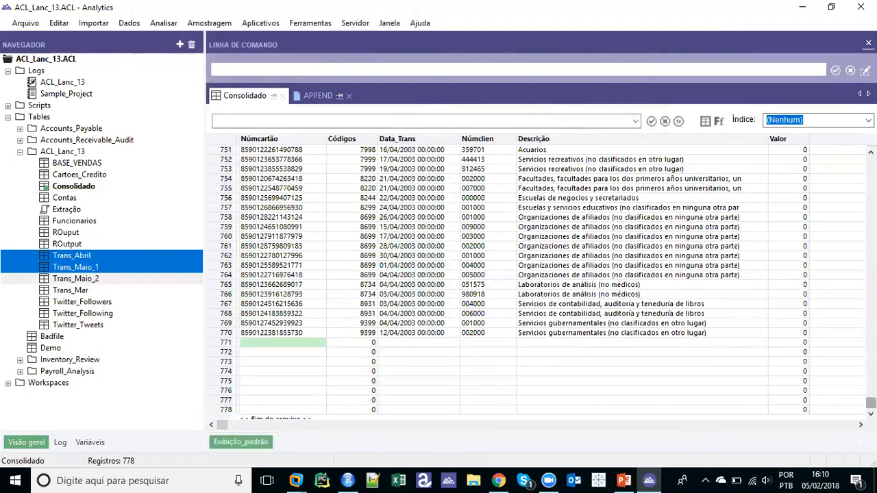
drag(870, 404, 840, 167)
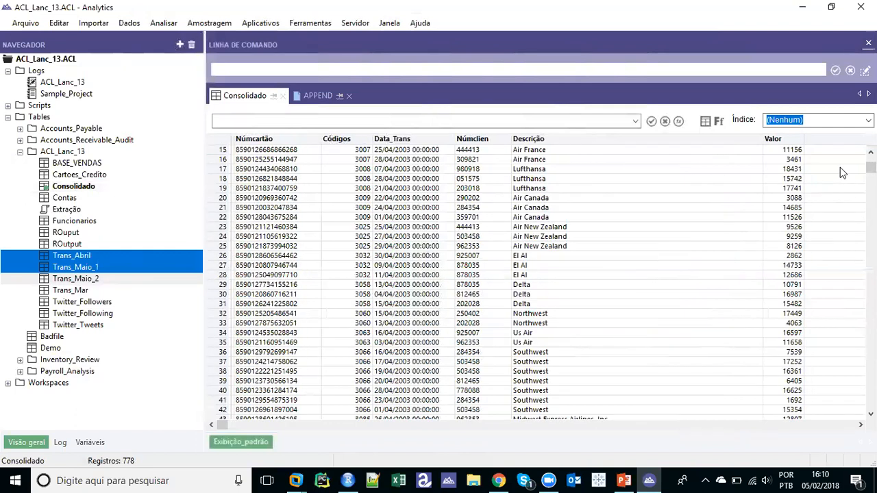